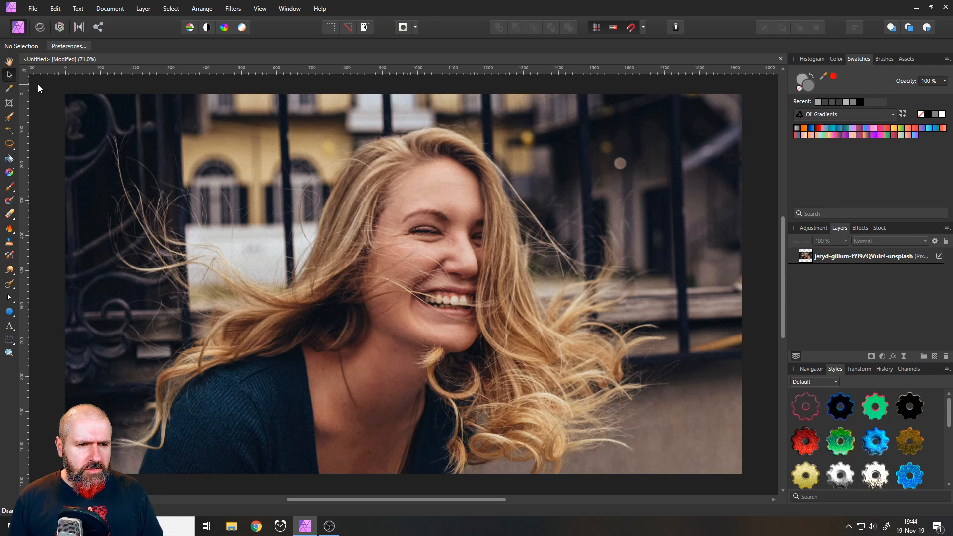
Try darkening the forehead directly on the photo layer with the Burn Brush Tool, and undo the strokes
left_click(10, 231)
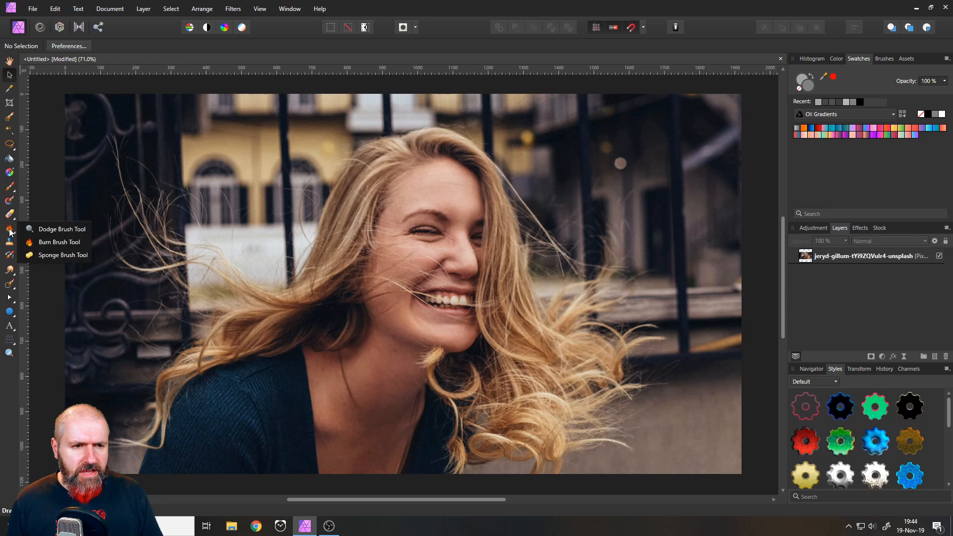
left_click(52, 241)
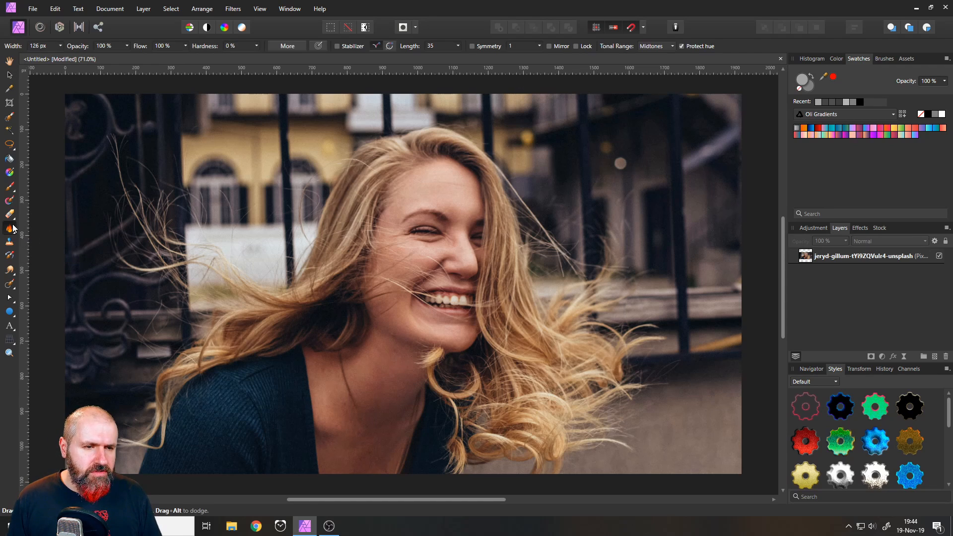
left_click(808, 259)
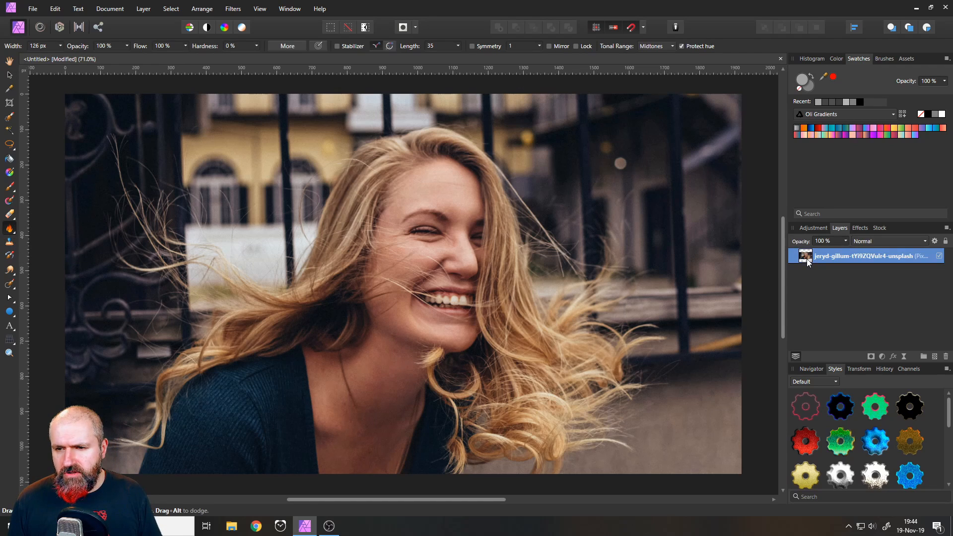
mouse_move(507, 229)
left_mouse_down()
mouse_move(457, 186)
mouse_move(444, 201)
mouse_move(427, 197)
mouse_move(391, 213)
mouse_move(432, 184)
mouse_move(451, 188)
mouse_move(404, 206)
mouse_move(499, 201)
mouse_move(514, 230)
mouse_move(490, 227)
left_mouse_up()
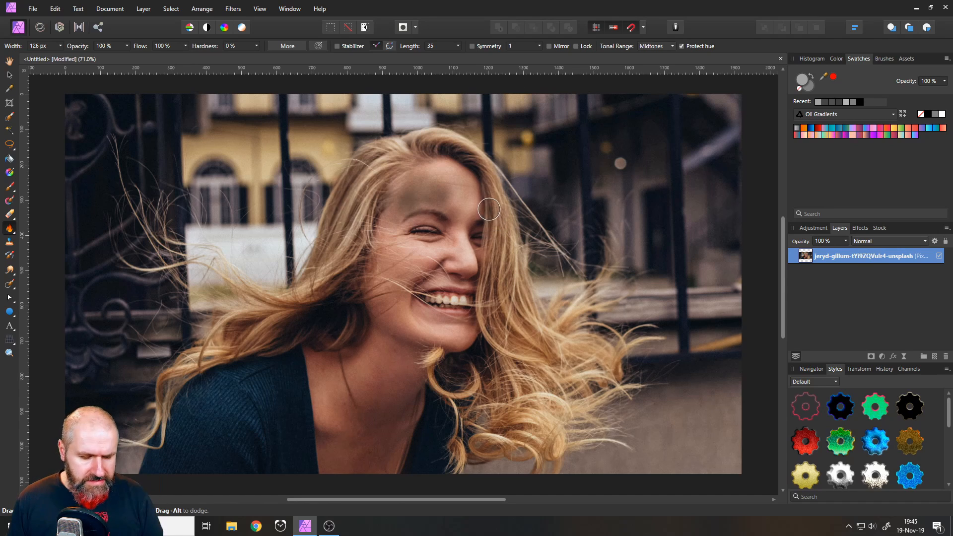
key("ctrl+z")
key("ctrl+z")
key("ctrl+z")
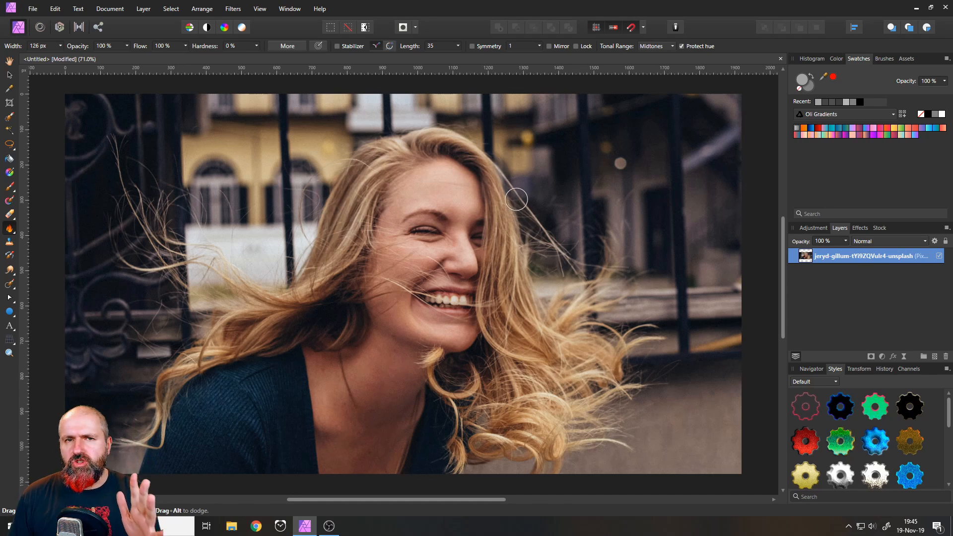
Add a fill layer in 50 gray above the photo, keeping its blend mode at Normal
left_click(154, 14)
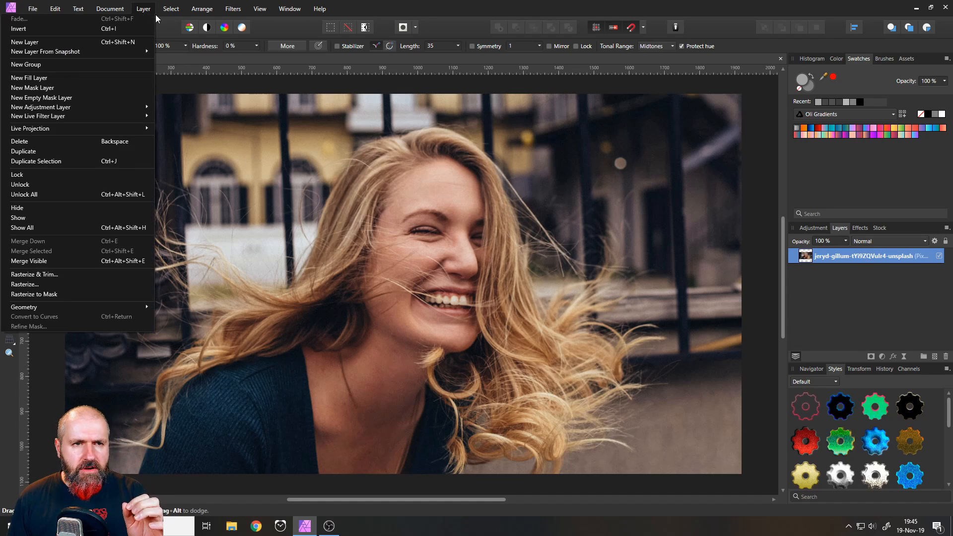
left_click(100, 77)
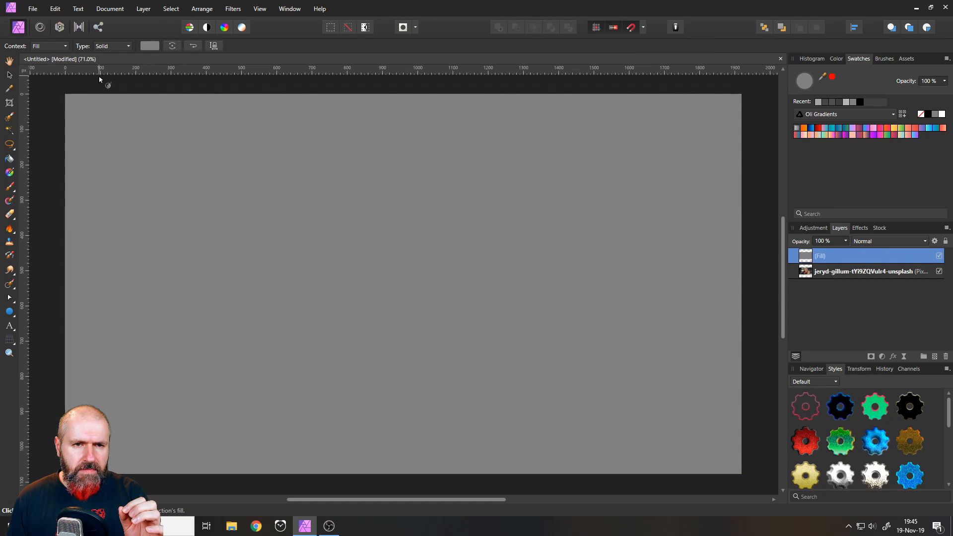
left_click(148, 47)
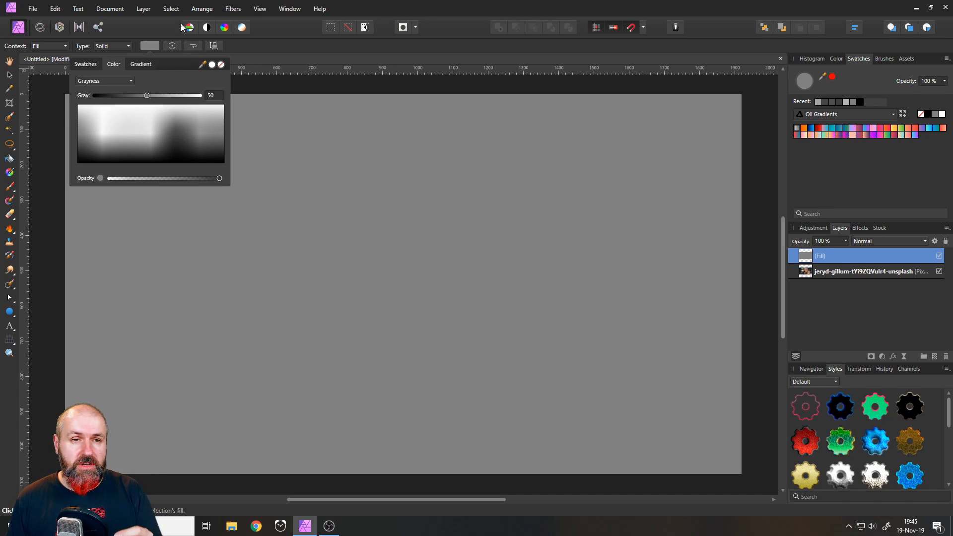
left_click(156, 46)
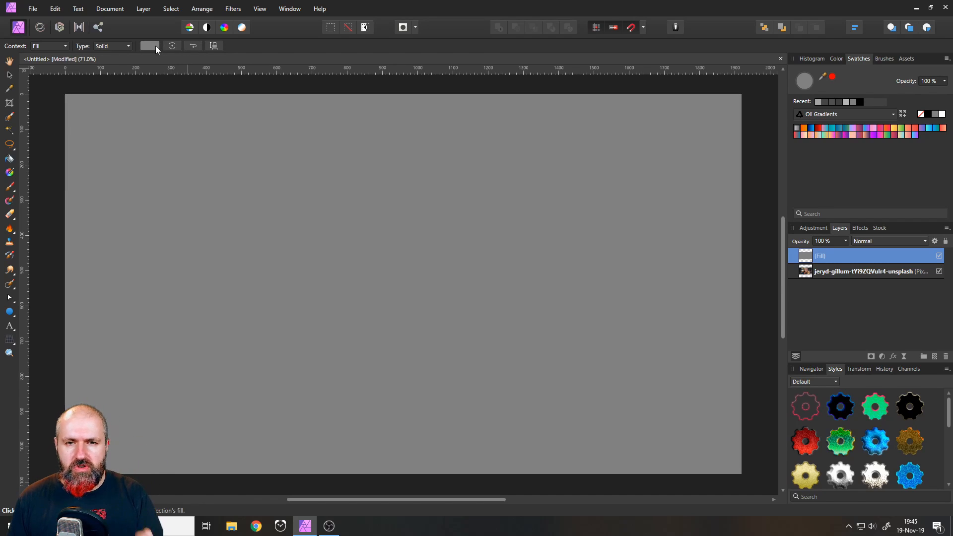
left_click(868, 242)
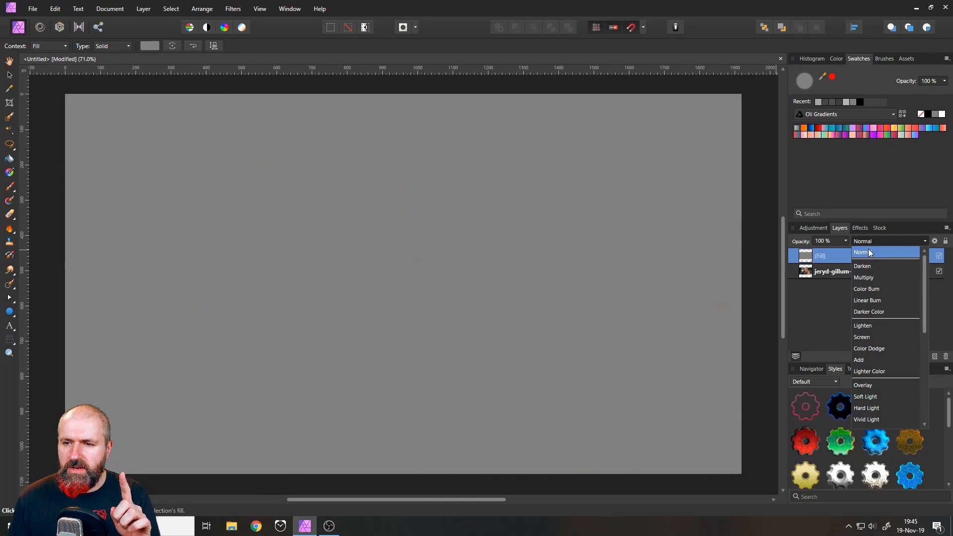
left_click(869, 252)
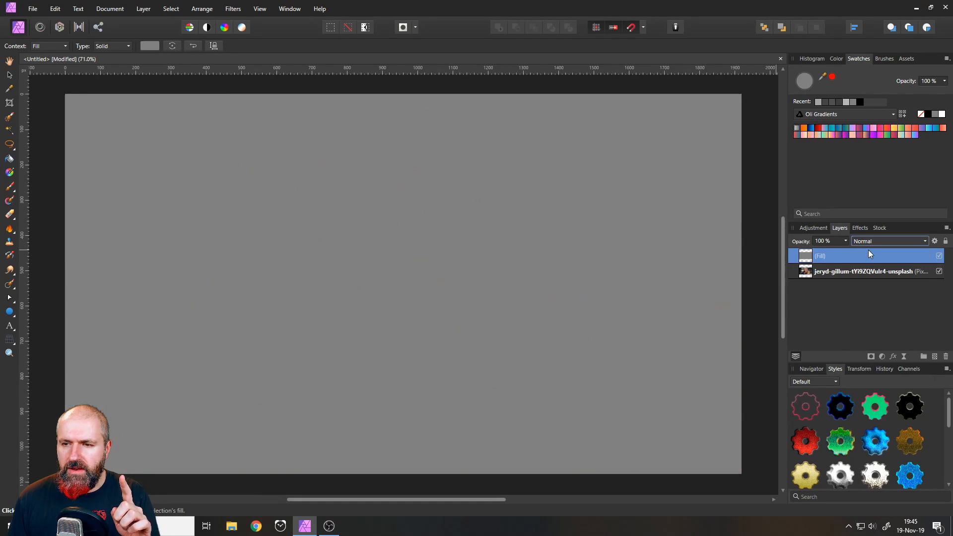
Rasterize the gray fill layer and paint two dark, roughly vertical test strokes on it with the Burn Brush Tool
key("o")
right_click(806, 256)
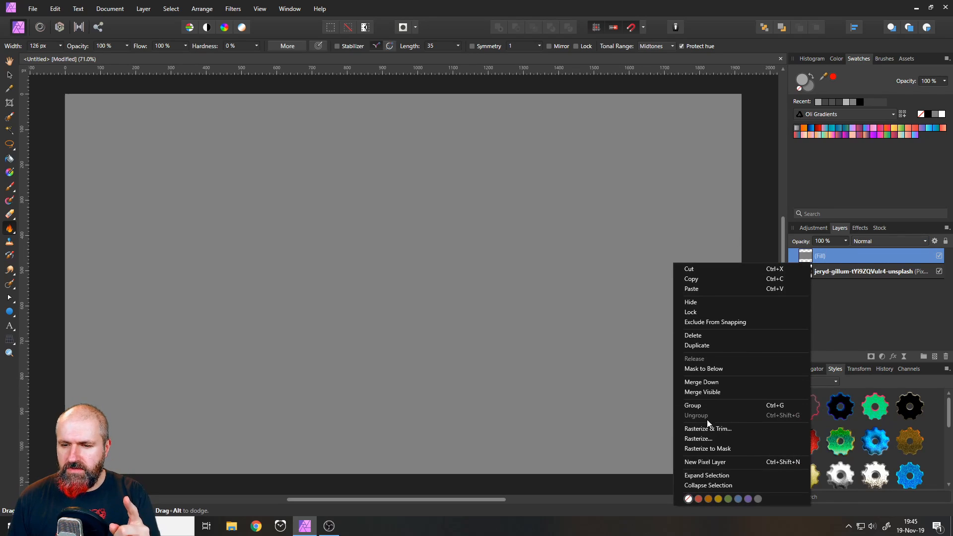
left_click(711, 439)
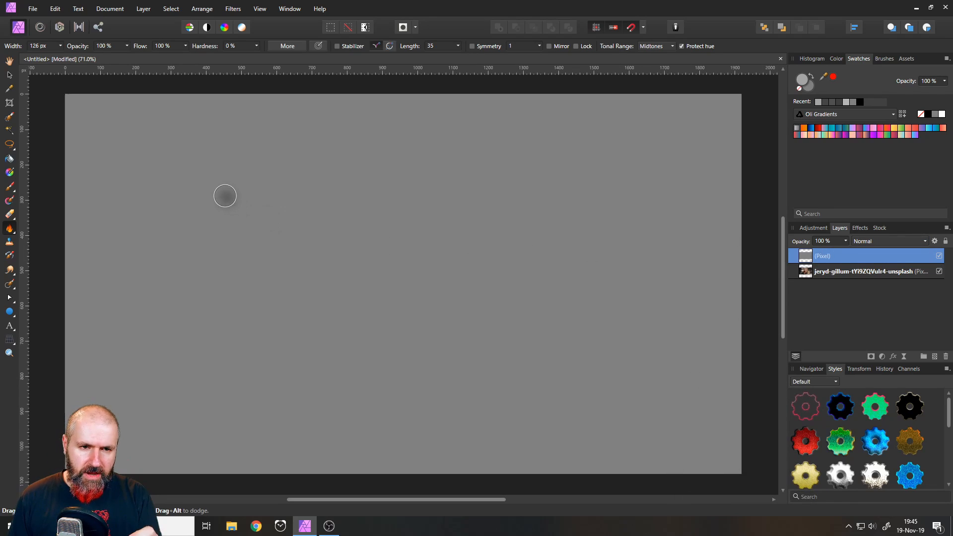
mouse_move(223, 188)
left_mouse_down()
mouse_move(224, 311)
mouse_move(228, 182)
mouse_move(221, 298)
mouse_move(234, 205)
mouse_move(225, 216)
mouse_move(220, 305)
mouse_move(225, 181)
mouse_move(224, 315)
mouse_move(227, 175)
mouse_move(226, 313)
left_mouse_up()
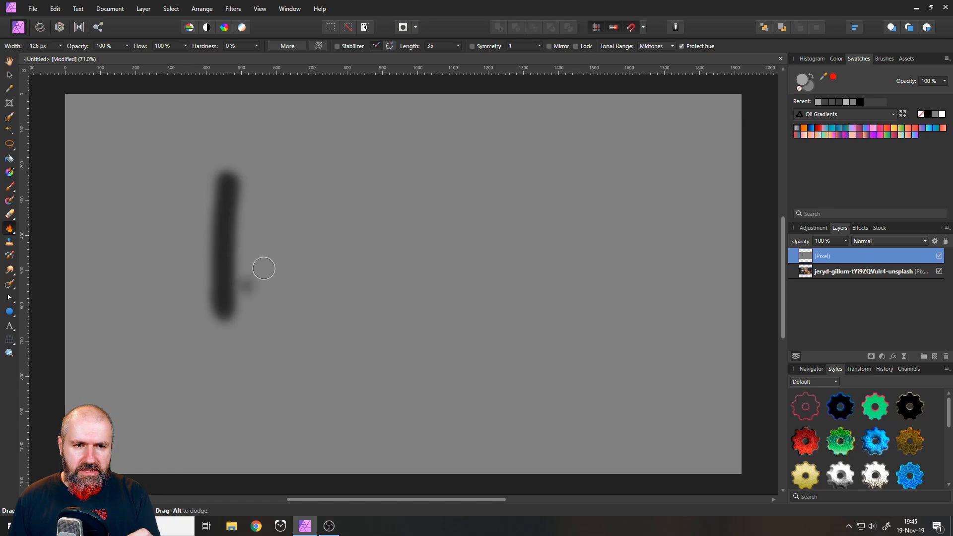
mouse_move(273, 191)
left_mouse_down()
mouse_move(261, 297)
mouse_move(278, 194)
mouse_move(246, 346)
mouse_move(275, 211)
mouse_move(250, 306)
mouse_move(268, 253)
mouse_move(249, 340)
mouse_move(274, 206)
mouse_move(250, 361)
mouse_move(258, 249)
mouse_move(240, 343)
left_mouse_up()
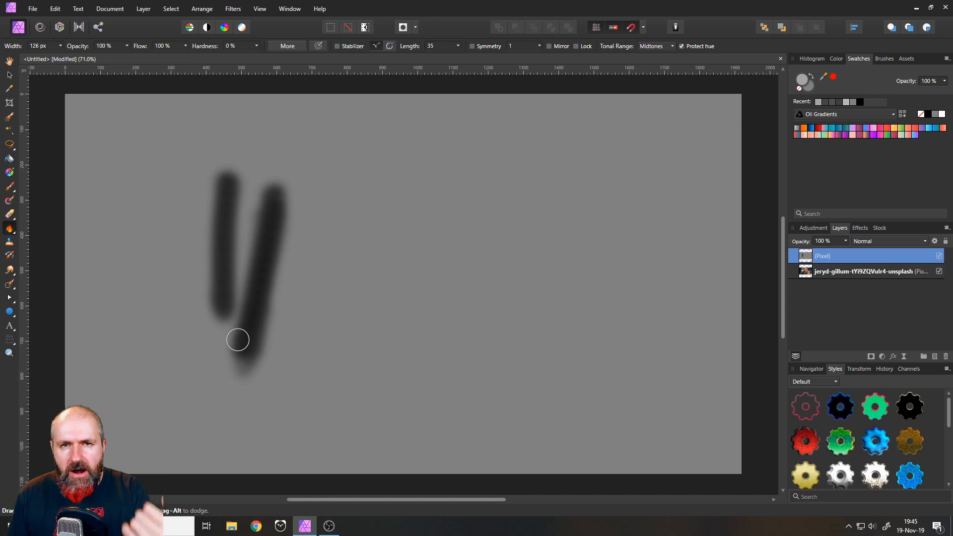
Paint one bright vertical stroke and several fainter, overlapping strokes beside the dark ones with the Dodge Brush Tool
left_click(9, 229)
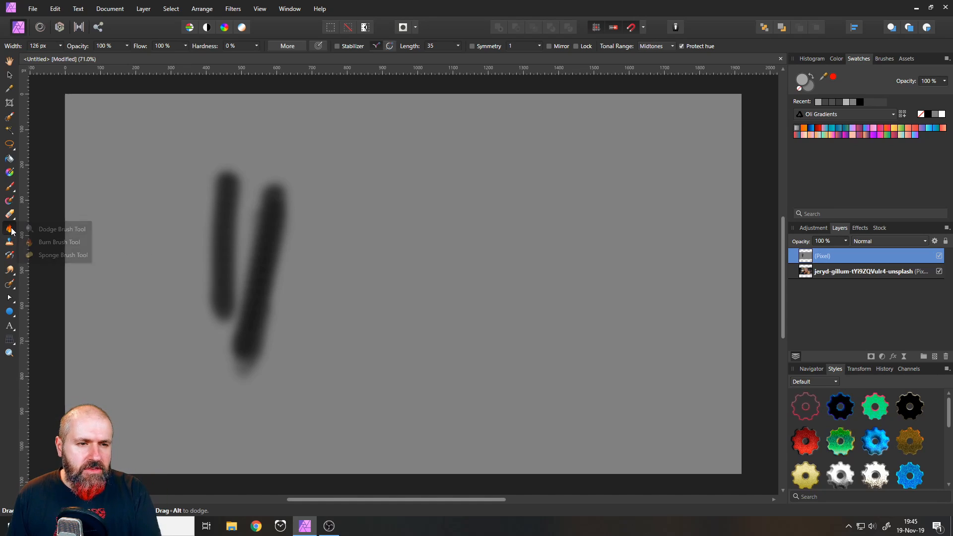
left_click(47, 233)
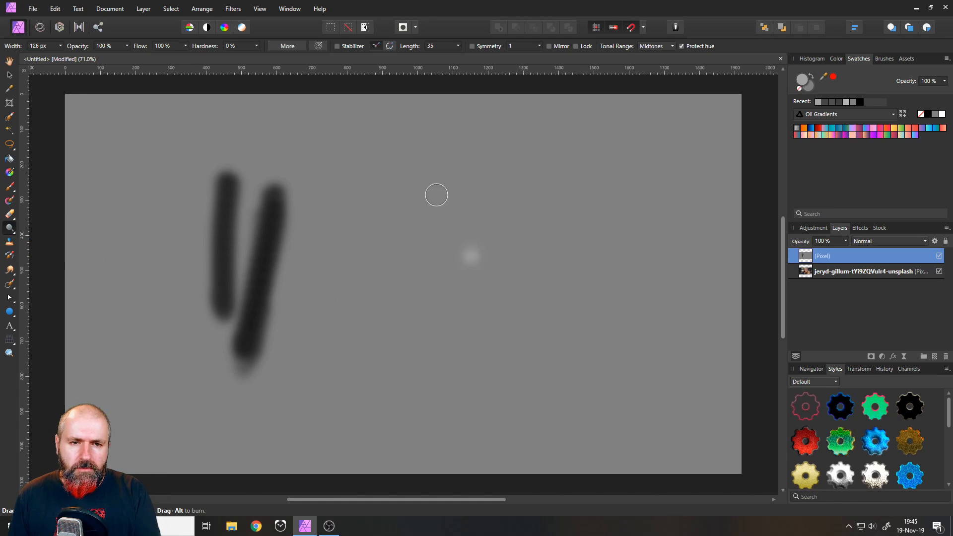
left_click_drag(417, 173, 417, 294)
mouse_move(417, 333)
left_mouse_down()
mouse_move(418, 190)
mouse_move(416, 350)
mouse_move(425, 185)
mouse_move(423, 272)
mouse_move(430, 277)
mouse_move(417, 339)
mouse_move(410, 311)
left_mouse_up()
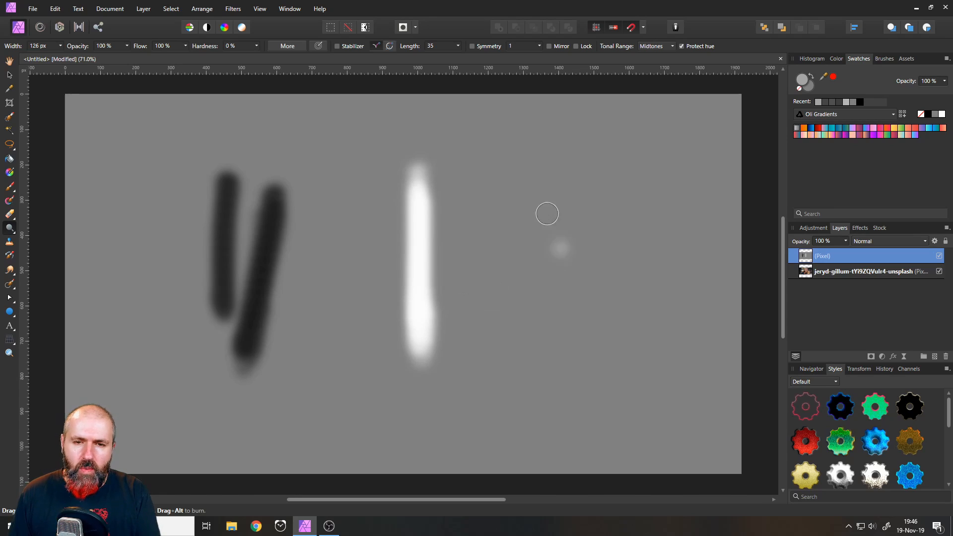
mouse_move(486, 159)
left_mouse_down()
mouse_move(487, 323)
mouse_move(506, 318)
left_mouse_up()
left_click_drag(546, 178, 529, 307)
left_click_drag(578, 173, 561, 305)
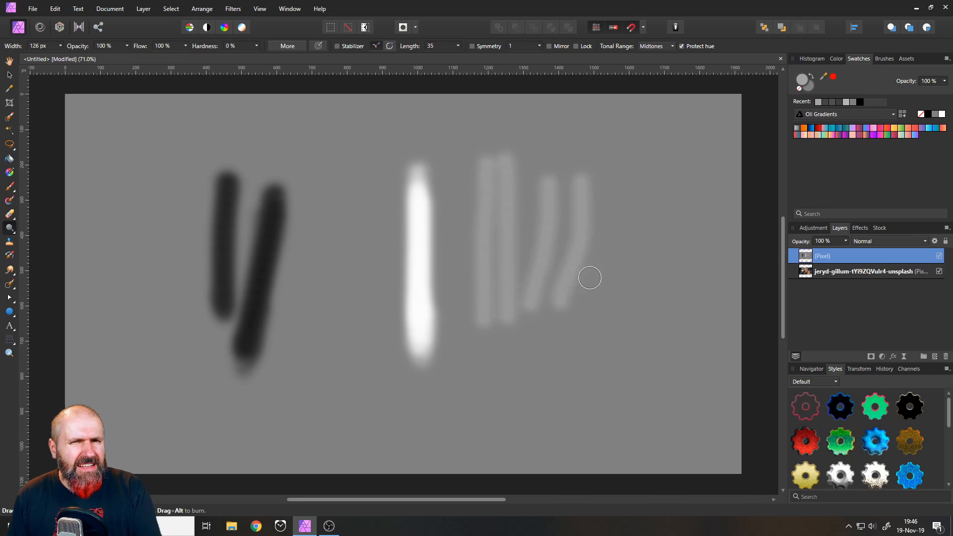
mouse_move(603, 194)
left_mouse_down()
mouse_move(582, 322)
mouse_move(612, 257)
mouse_move(587, 209)
mouse_move(574, 290)
mouse_move(562, 317)
mouse_move(529, 310)
left_mouse_up()
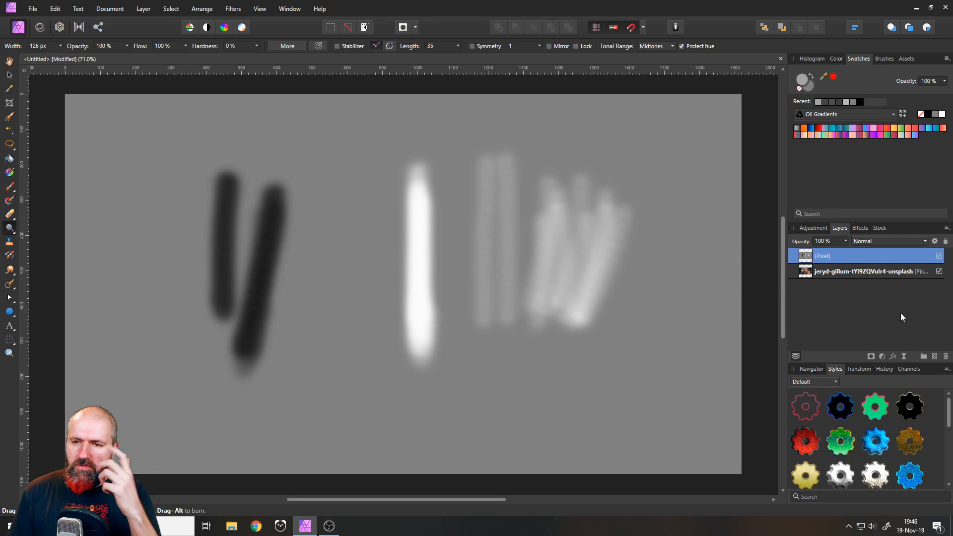
Replace the gray test layer with a new empty pixel layer set to the Soft Light blend mode
left_click(947, 357)
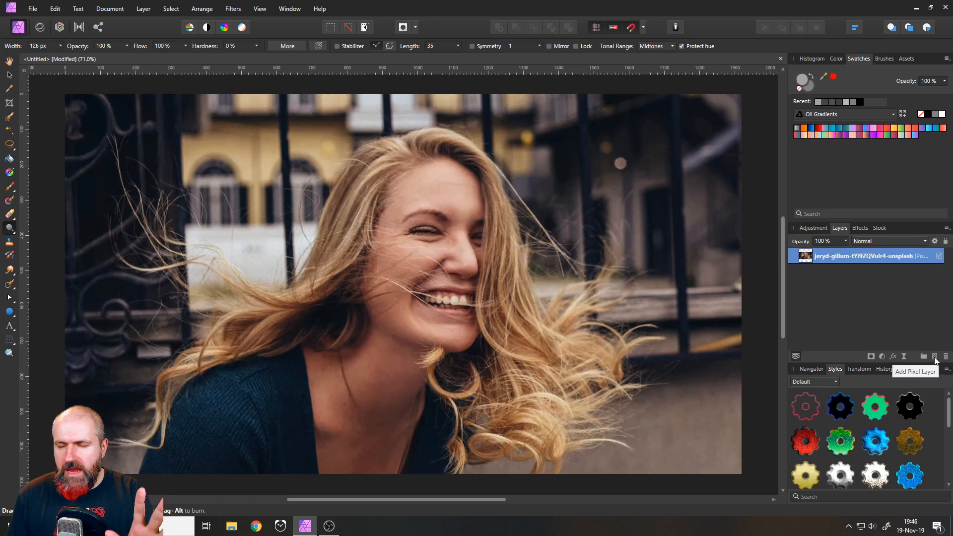
left_click(934, 357)
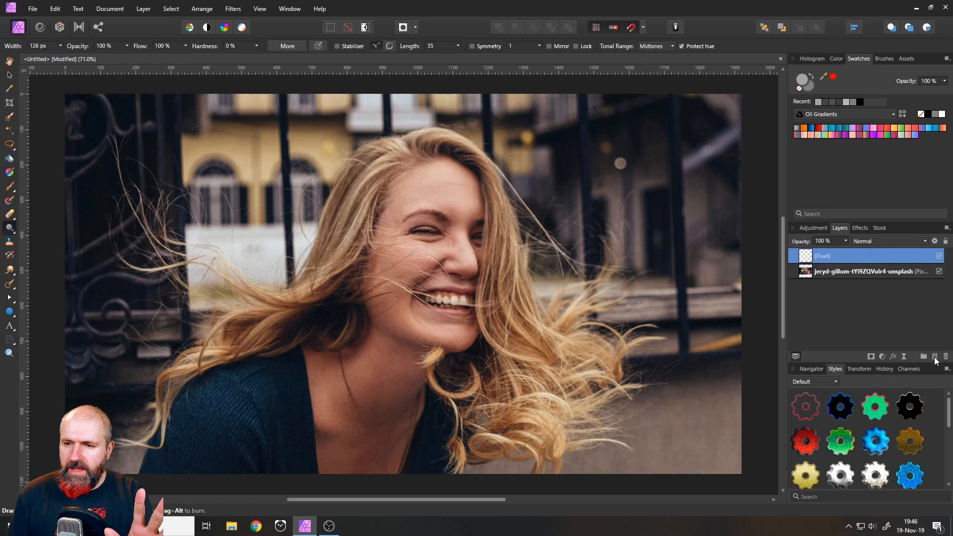
left_click(871, 242)
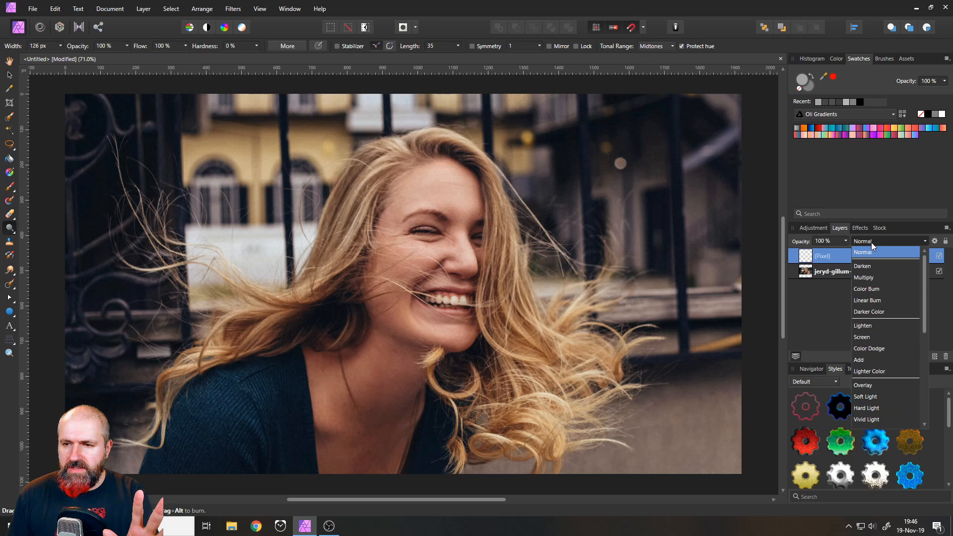
left_click(862, 397)
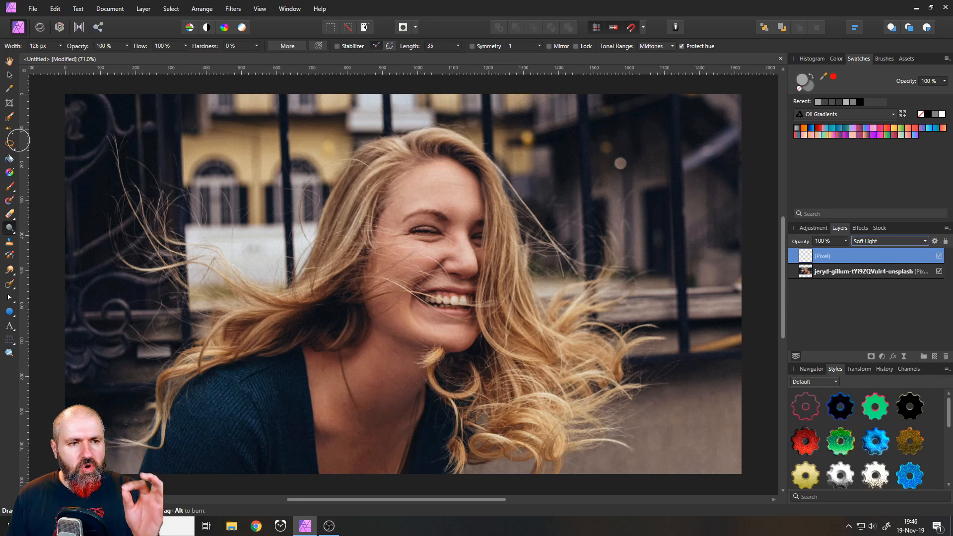
Darken the eye area on the Soft Light layer with the Paint Brush Tool, using dark gray 464646
left_click(9, 187)
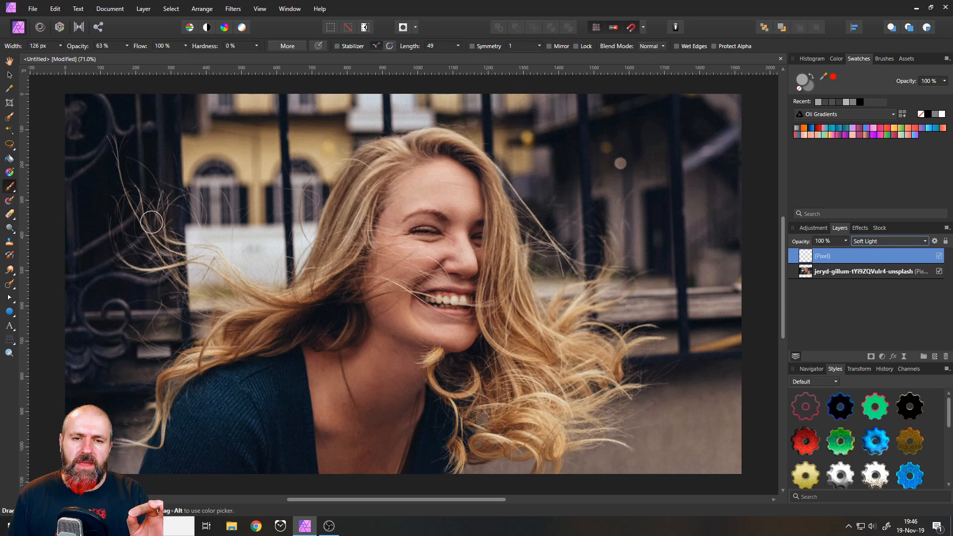
double_click(801, 81)
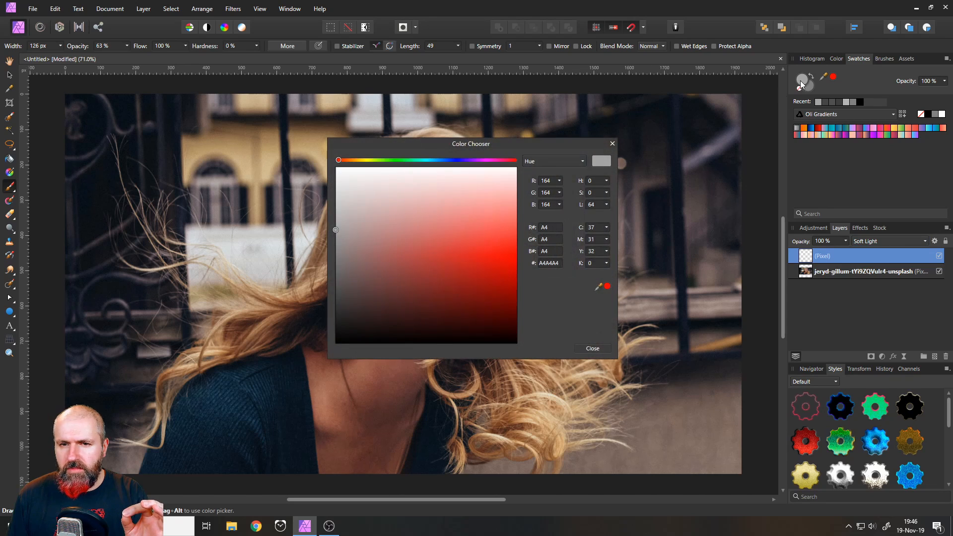
left_click_drag(481, 143, 784, 138)
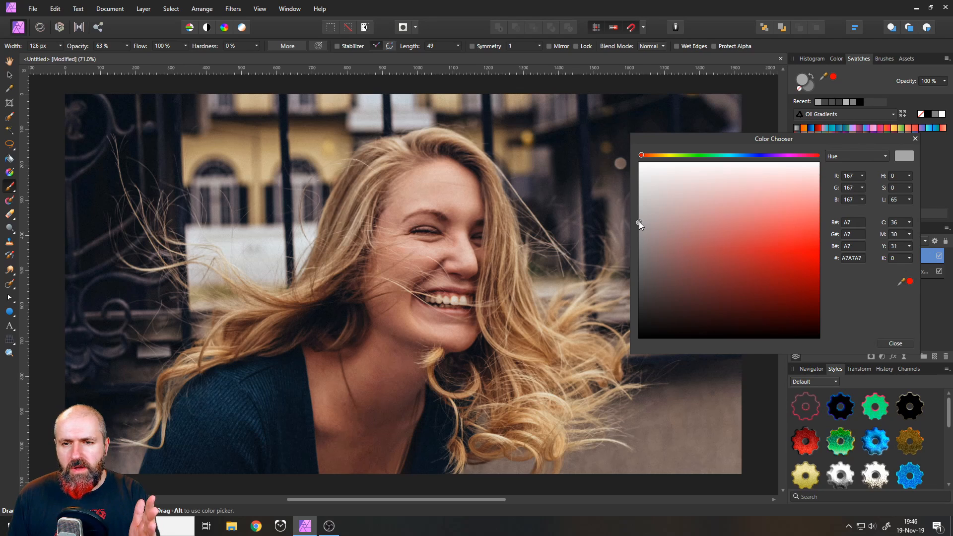
mouse_move(639, 222)
left_mouse_down()
mouse_move(639, 163)
mouse_move(633, 290)
mouse_move(638, 226)
mouse_move(637, 261)
left_mouse_up()
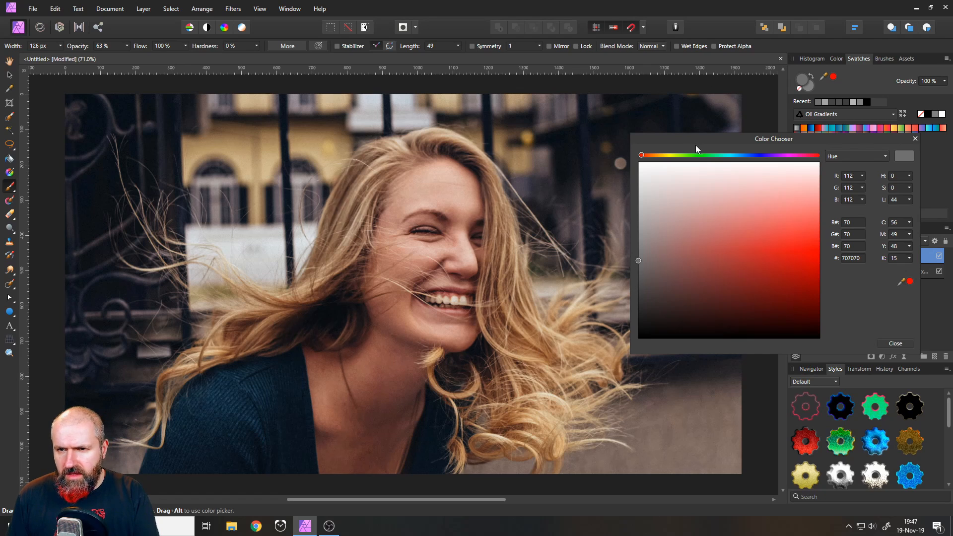
mouse_move(696, 143)
left_mouse_down()
mouse_move(480, 148)
mouse_move(676, 143)
left_mouse_up()
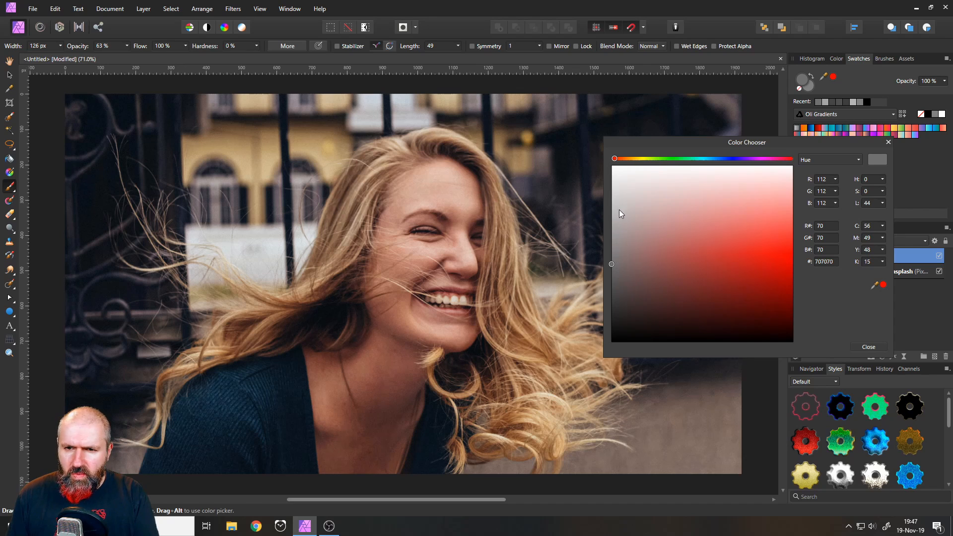
left_click_drag(614, 219, 608, 240)
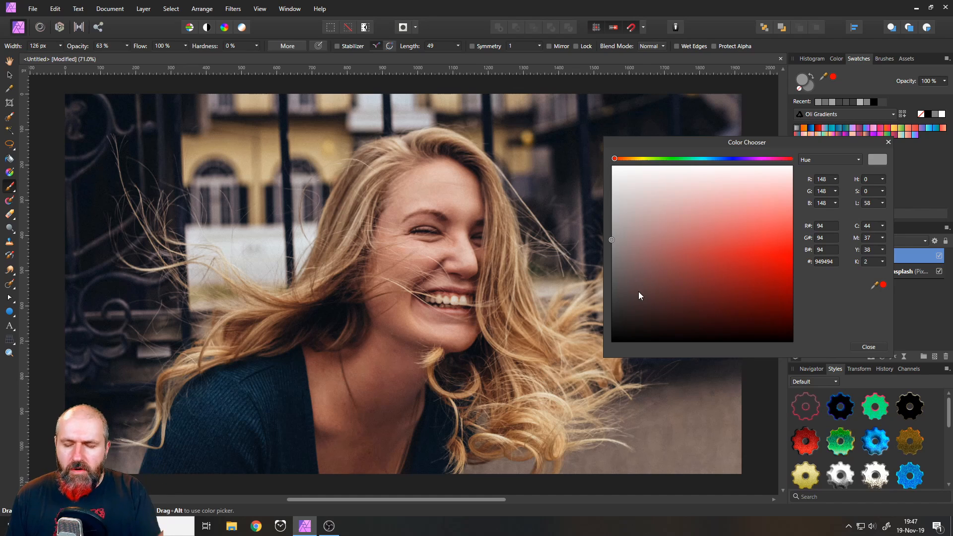
left_click_drag(630, 276, 604, 293)
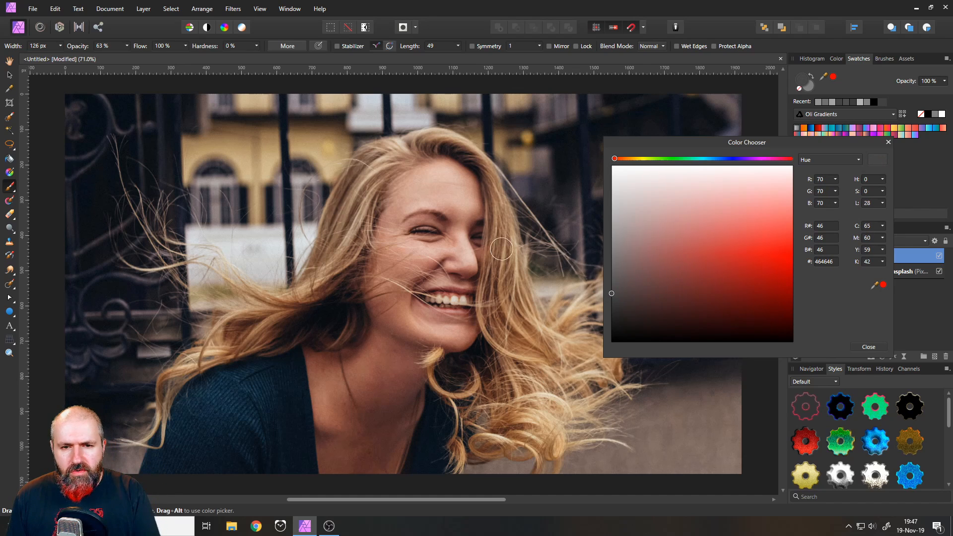
mouse_move(419, 228)
left_mouse_down()
mouse_move(434, 222)
mouse_move(410, 243)
mouse_move(445, 225)
mouse_move(450, 233)
left_mouse_up()
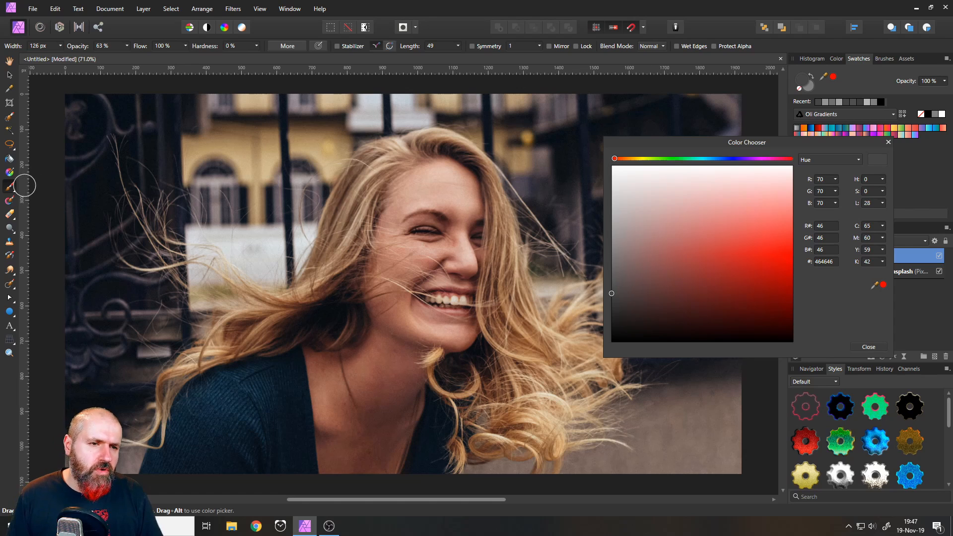
Set the Erase Brush Tool's width to 109 px and switch back to the Paint Brush Tool
left_click(9, 215)
left_click(60, 46)
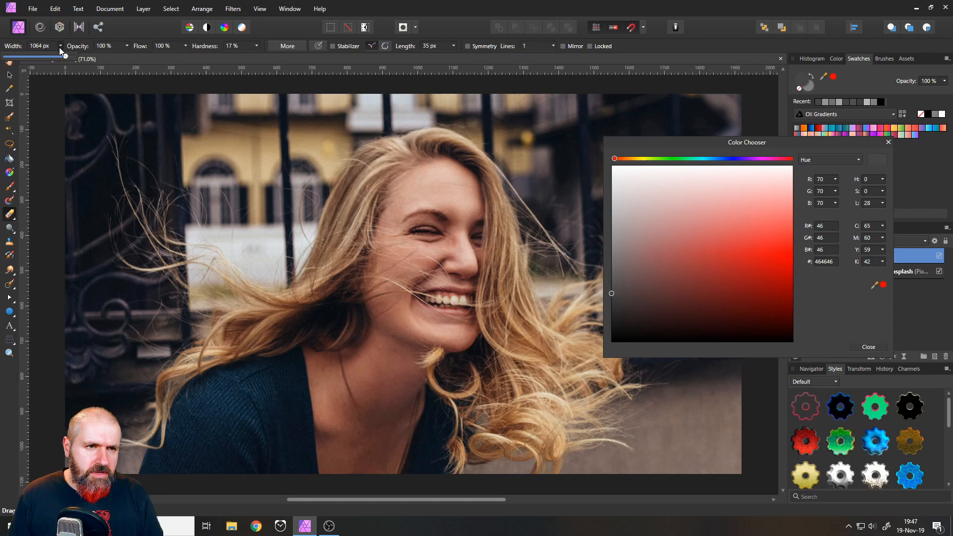
left_click(40, 57)
left_click(61, 46)
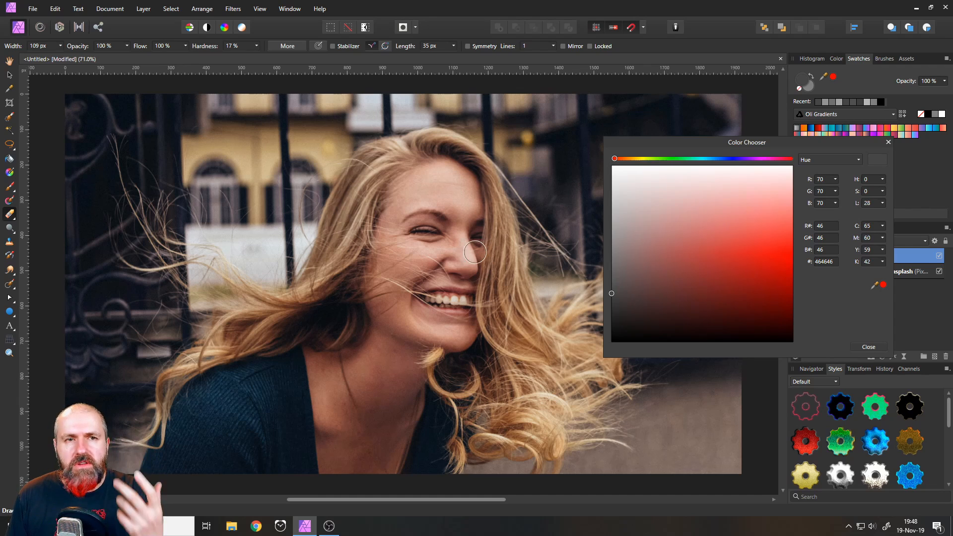
left_click(9, 186)
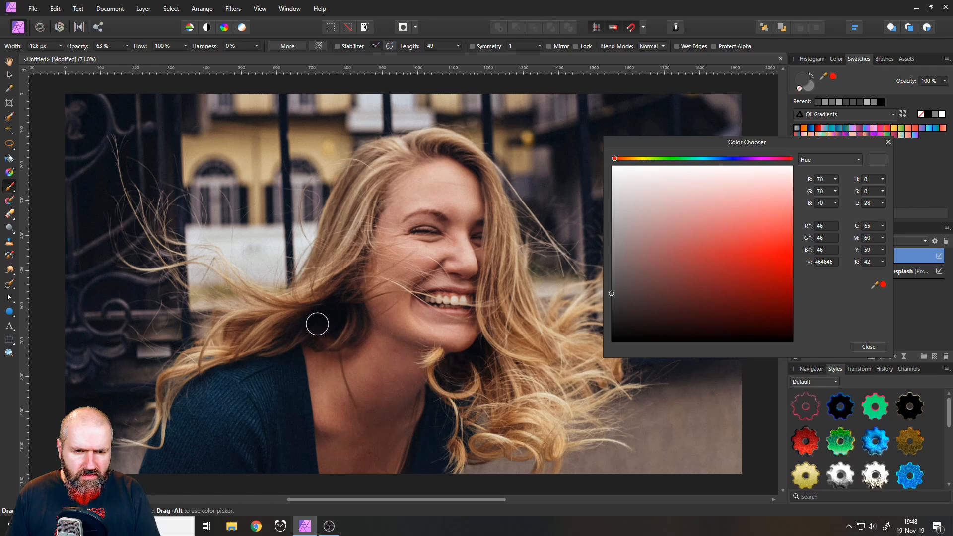
Set the Paint Brush Tool's width to 47 px and close the Color Chooser
left_click(58, 45)
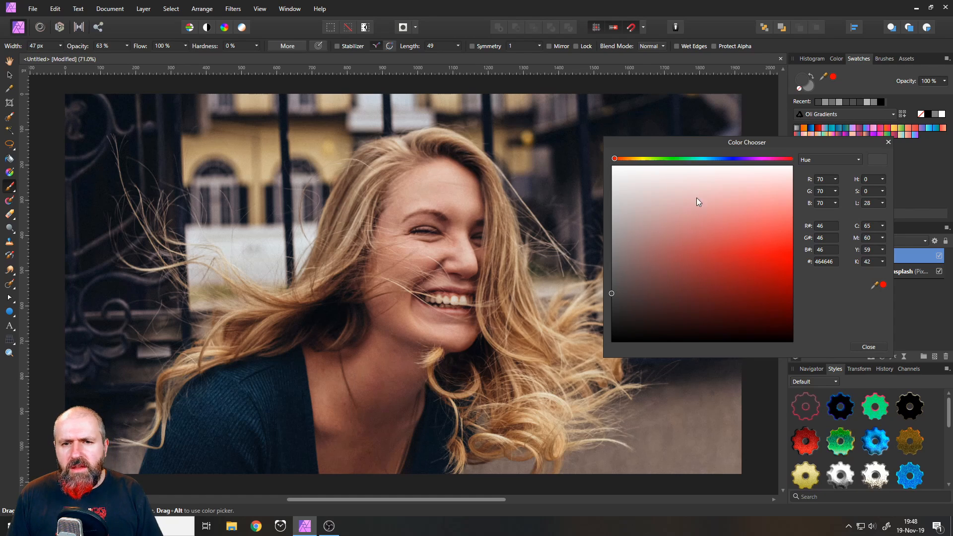
left_click(889, 143)
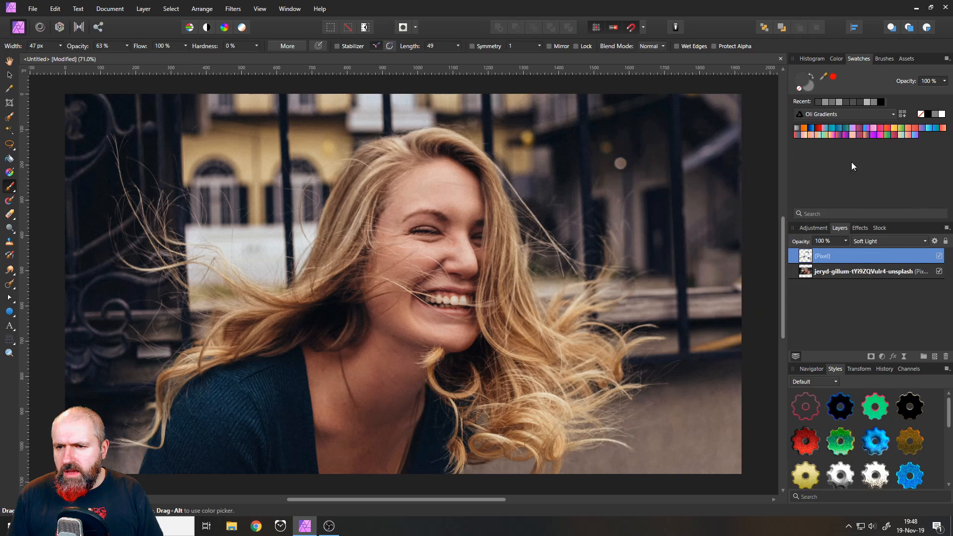
Hide and show the painted Soft Light layer repeatedly to compare the portrait before and after dodging and burning
left_click(940, 256)
left_click(940, 256)
left_click(939, 257)
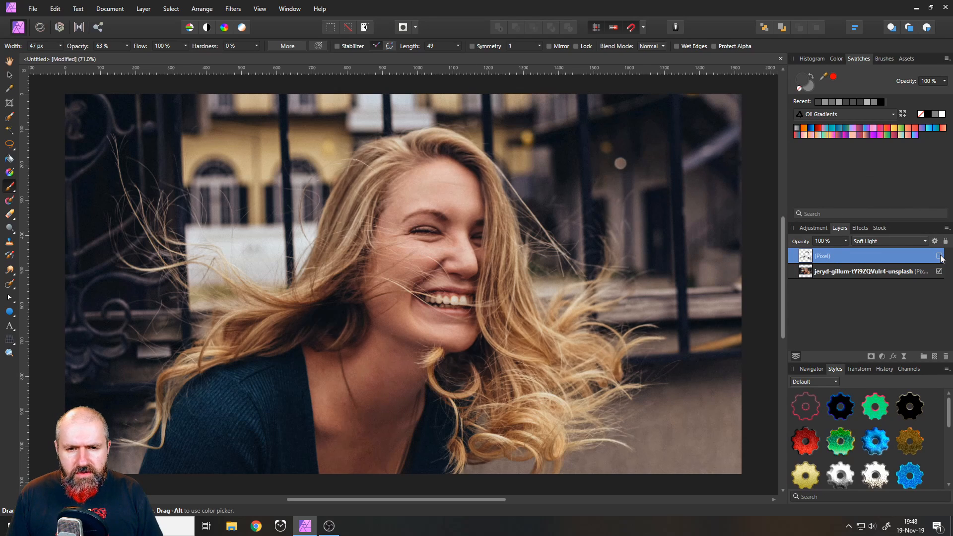
left_click(940, 256)
left_click(939, 257)
left_click(940, 256)
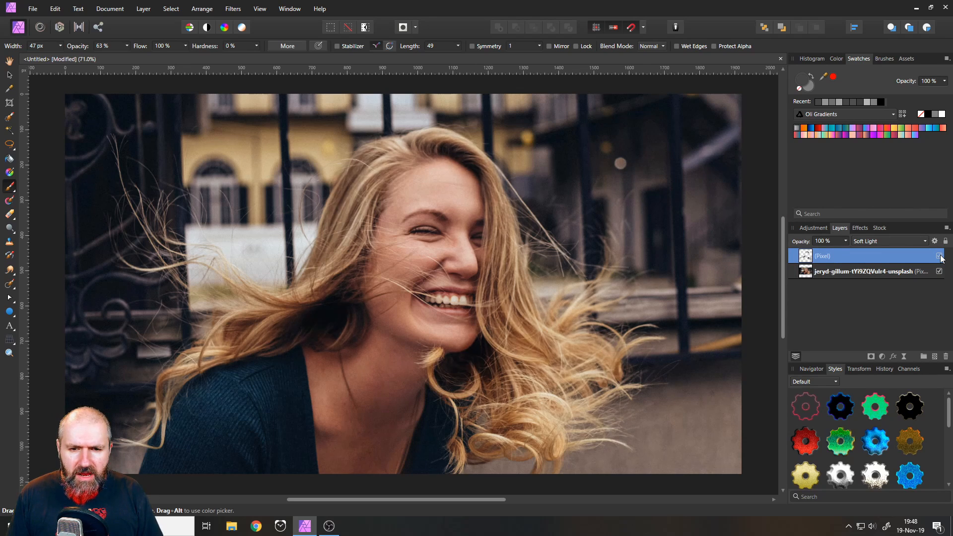
left_click(940, 256)
left_click(939, 257)
left_click(940, 257)
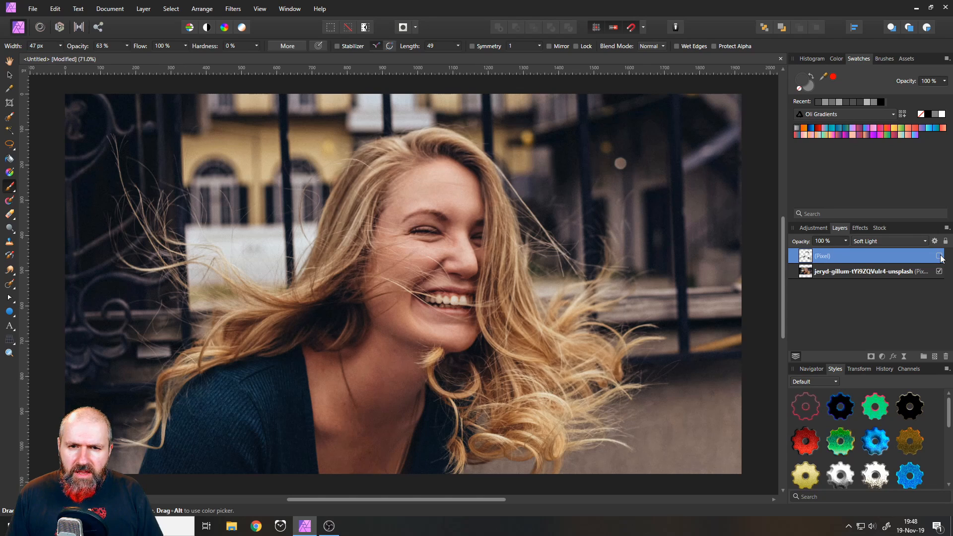
left_click(939, 257)
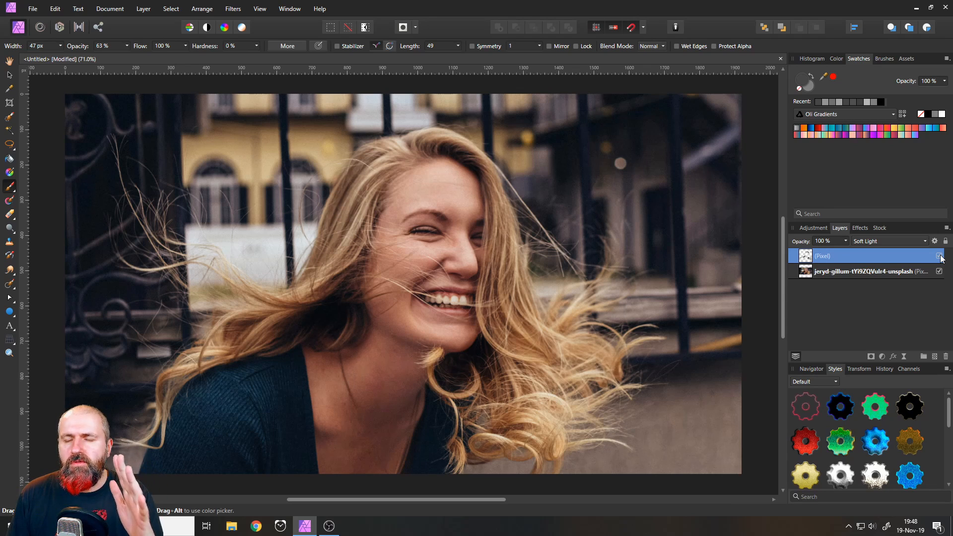
Try a weaker dodge and burn effect by lowering the painted pixel layer's opacity to 43%
left_click(876, 241)
left_click(876, 241)
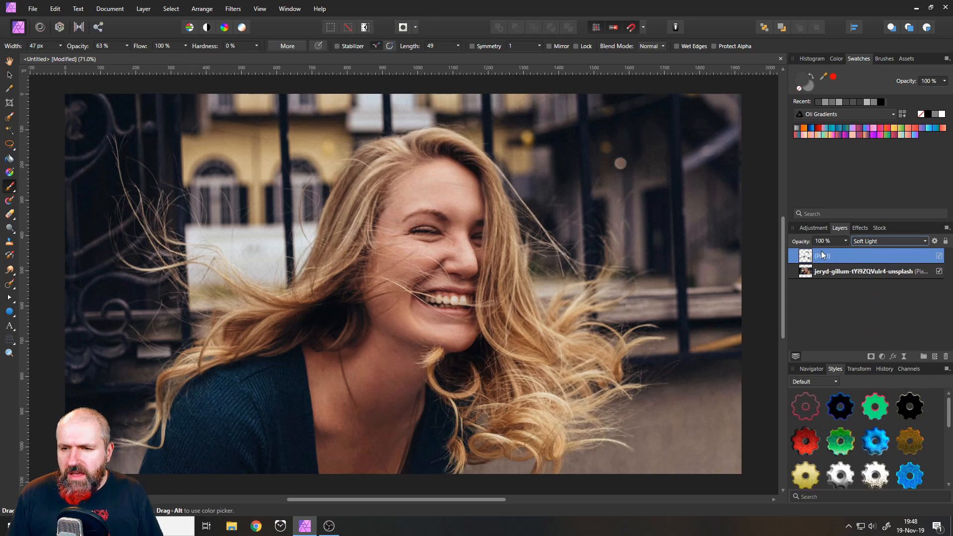
left_click(845, 242)
left_click_drag(847, 249, 827, 252)
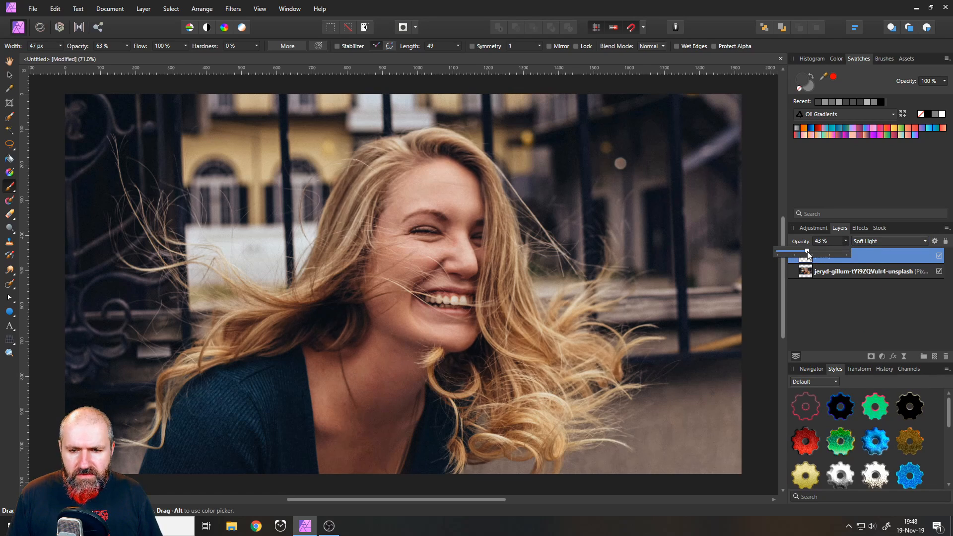
Review the blend modes for the painted layer, keep Soft Light, and set its opacity back to 100%
left_click(860, 240)
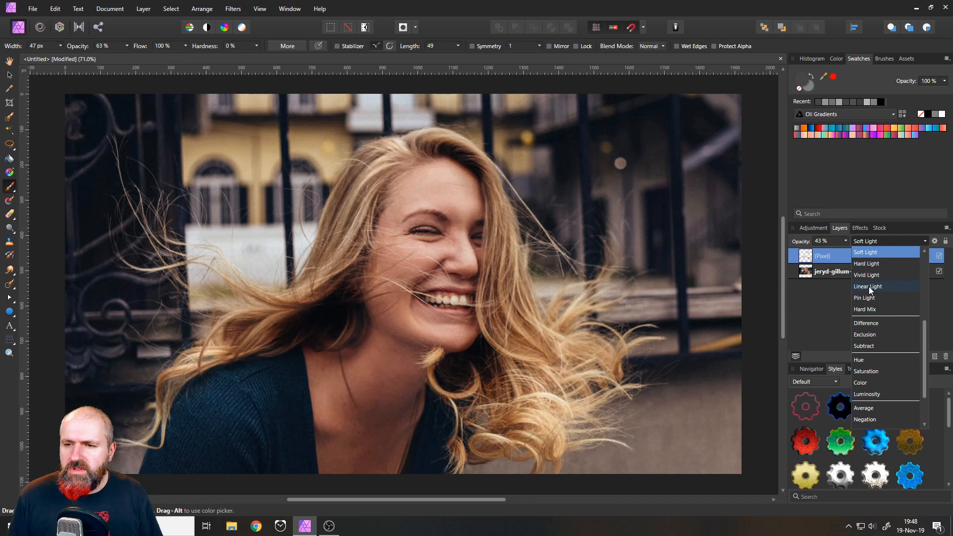
left_click(869, 253)
left_click(846, 241)
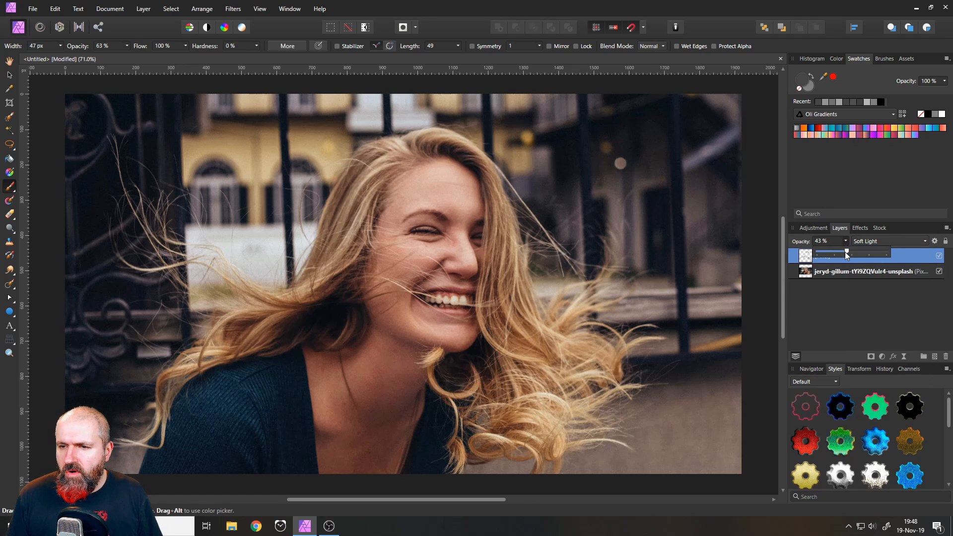
left_click_drag(851, 253, 895, 254)
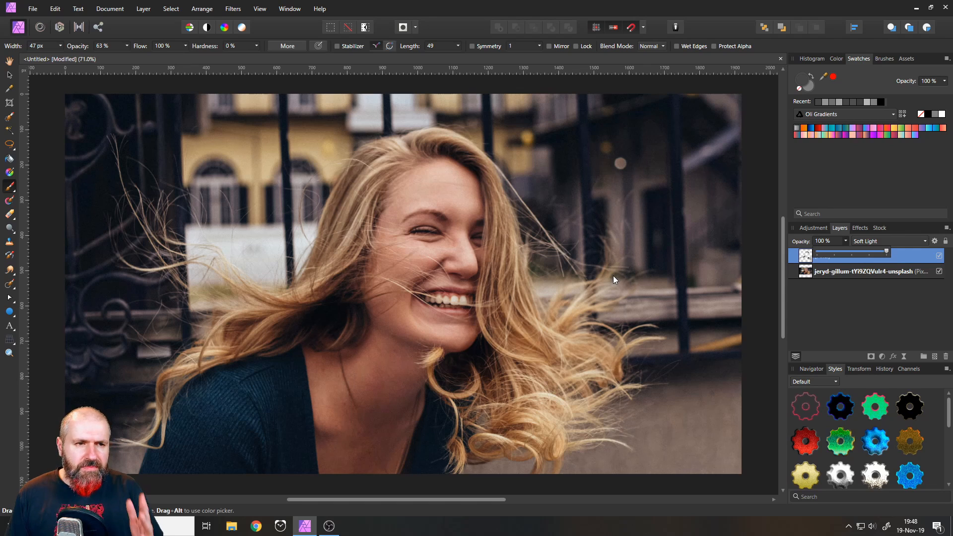